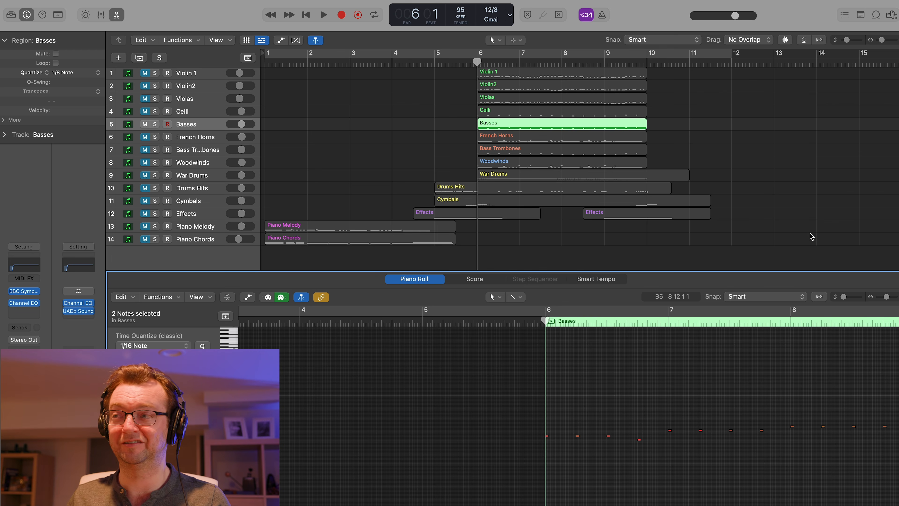
Play the Basses part on its own from bar 6, and play the Celli and Basses parts together from bar 6.
key("space")
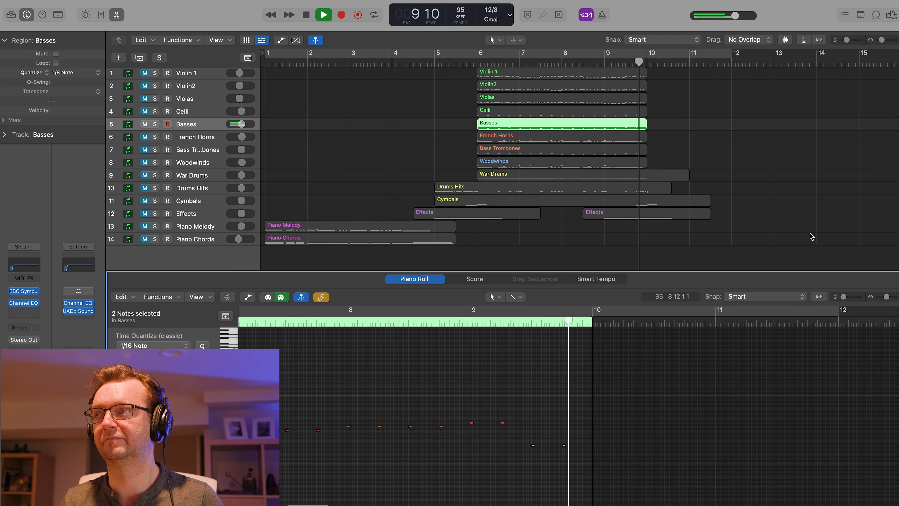
key("space")
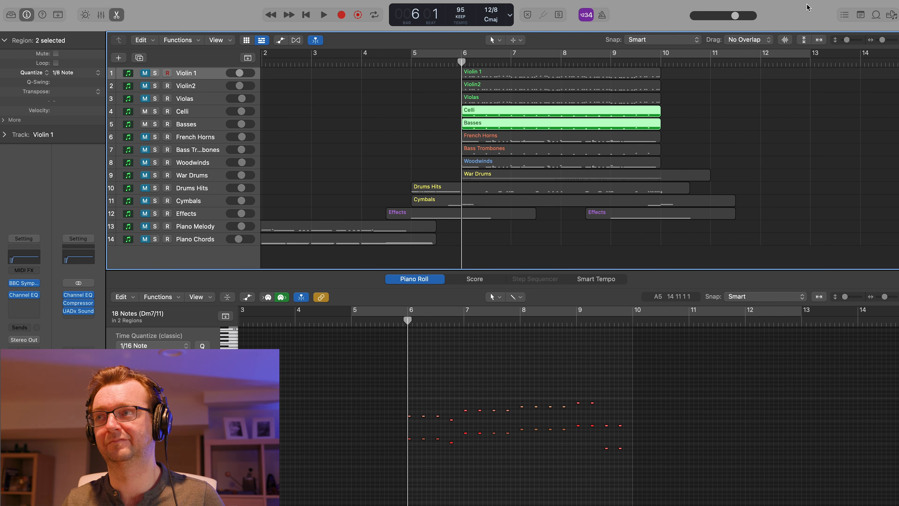
key("space")
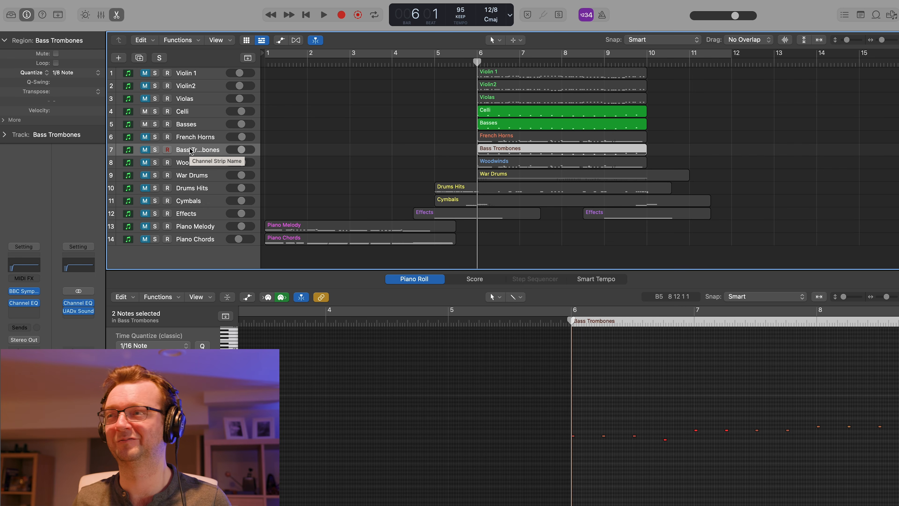
Unmute the Bass Trombones track and play it together with the Celli and Basses from bar 6.
left_click(146, 150)
key("space")
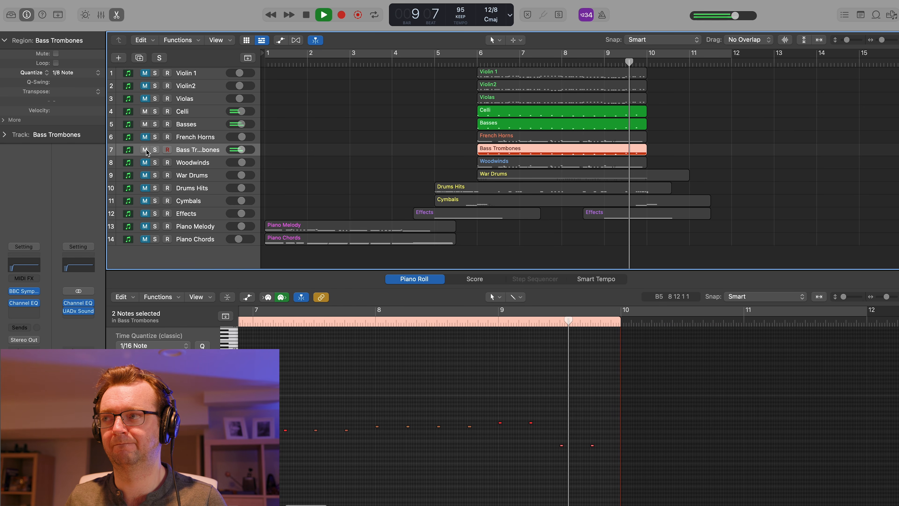
key("space")
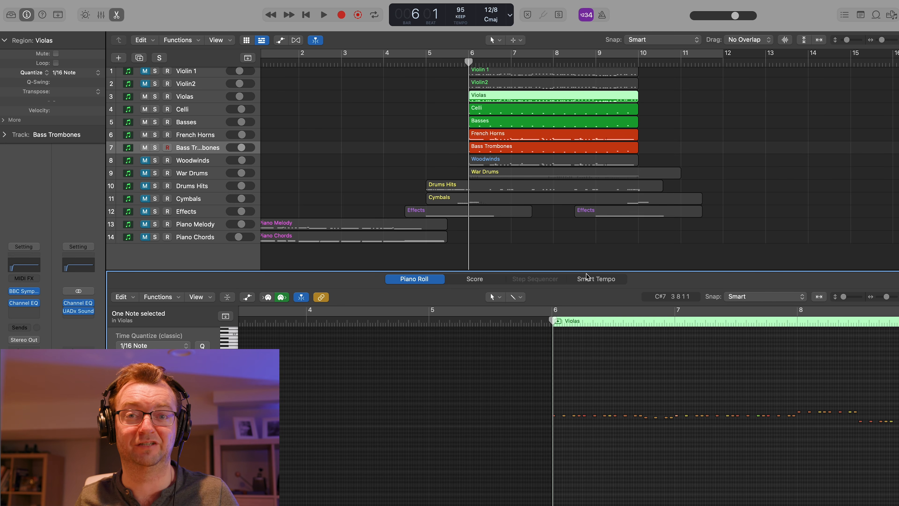
View the Violas region as notation, and unmute Violin2 and Violin 1 one after the other while bars 6 to 10 play in a loop.
left_click(475, 279)
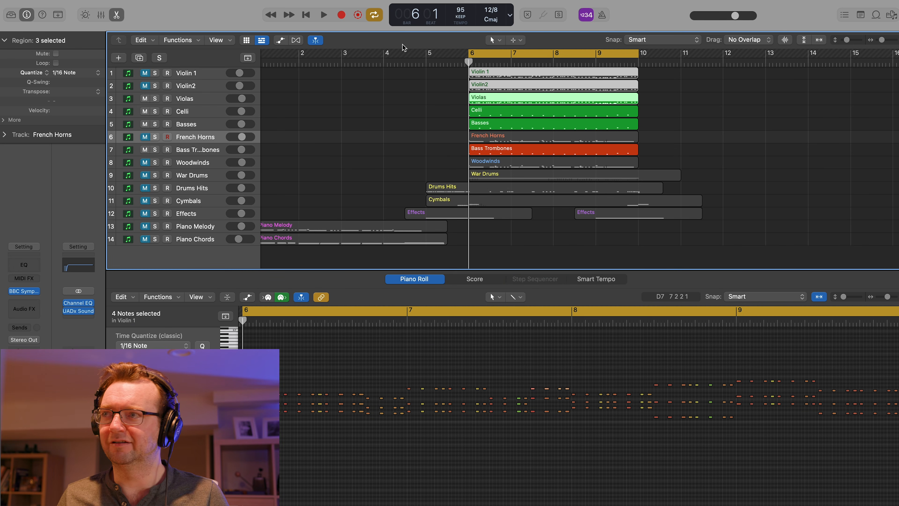
key("space")
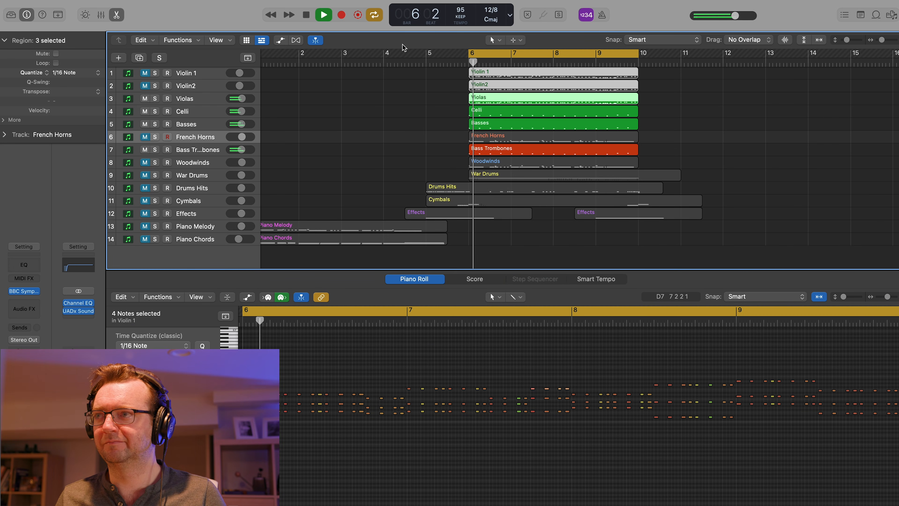
left_click(145, 86)
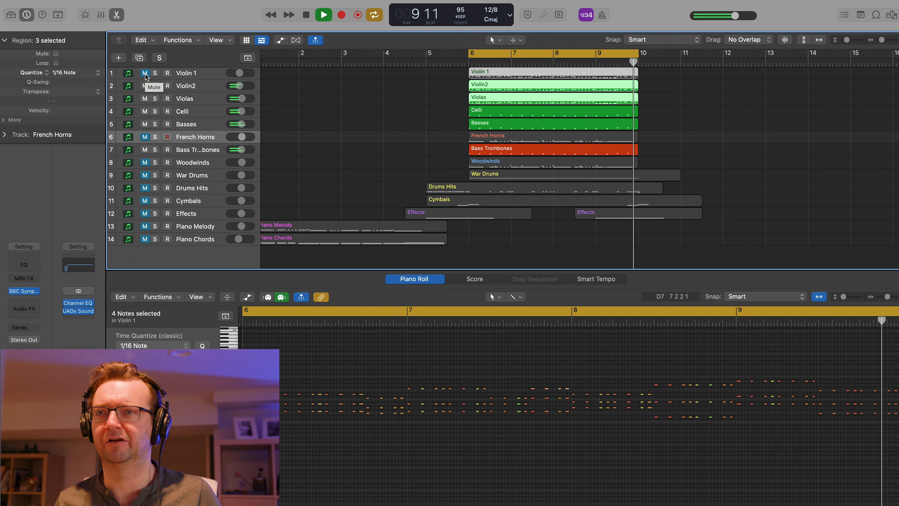
left_click(146, 75)
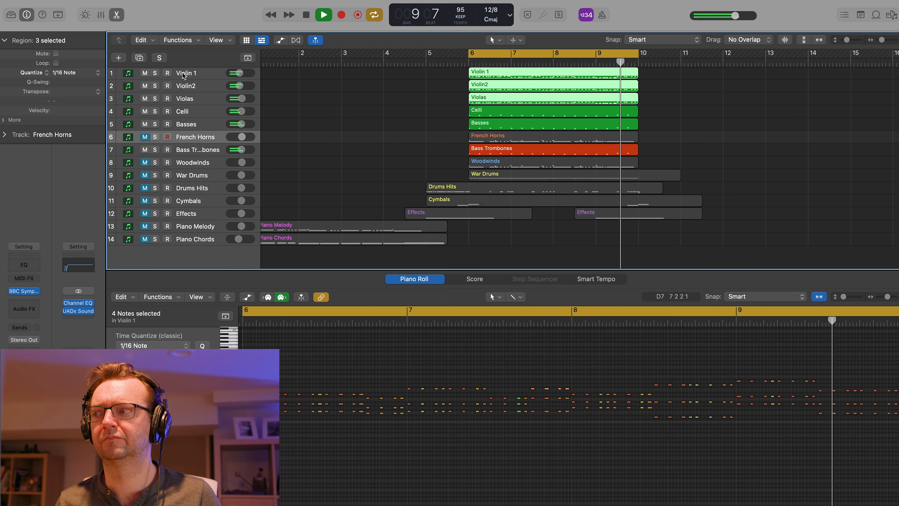
key("space")
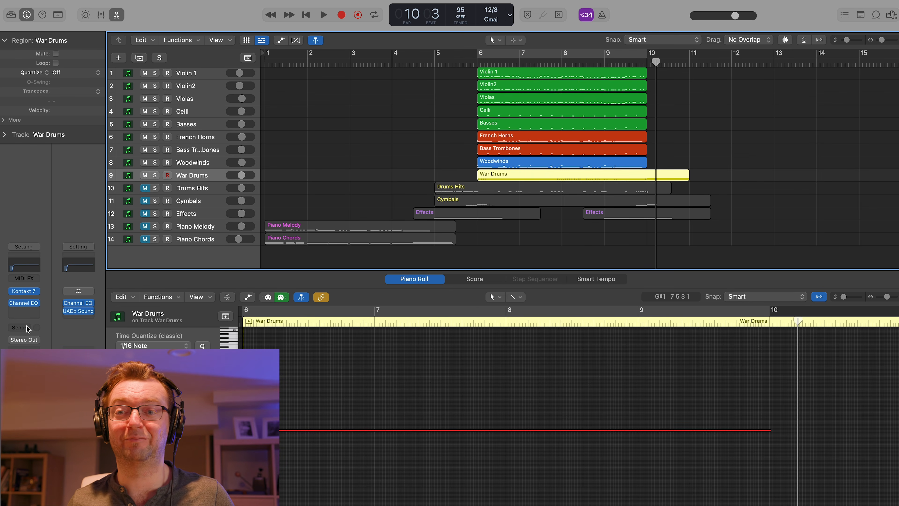
Audition a rhythm key of the Action Strikes ensemble in the War Drums track's Kontakt 7 instrument.
left_click(22, 290)
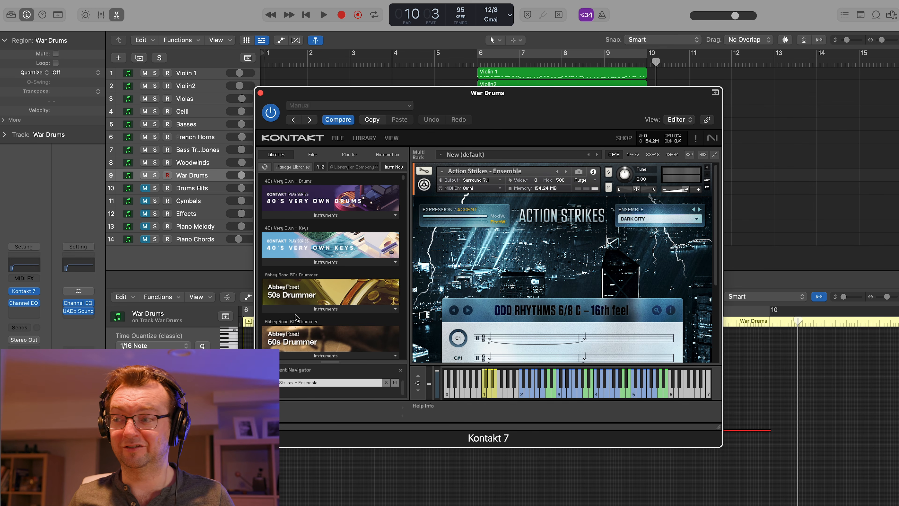
left_click(523, 395)
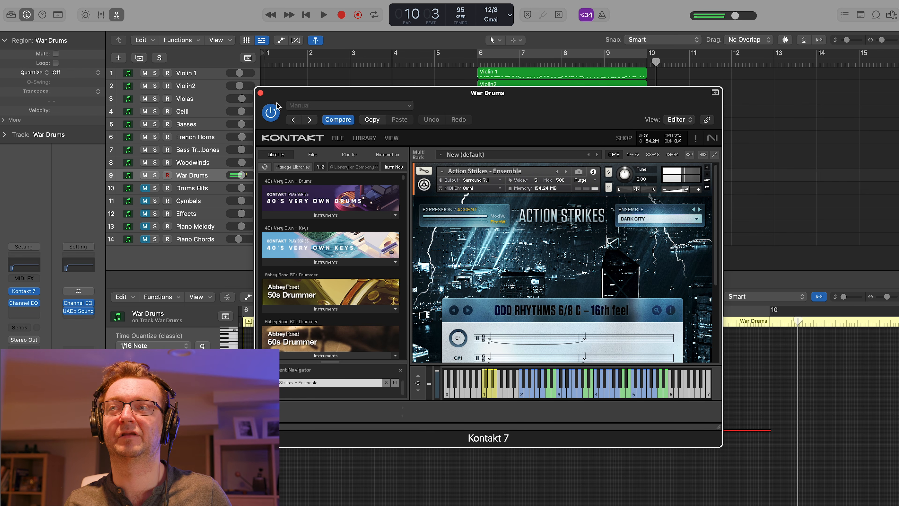
left_click(260, 93)
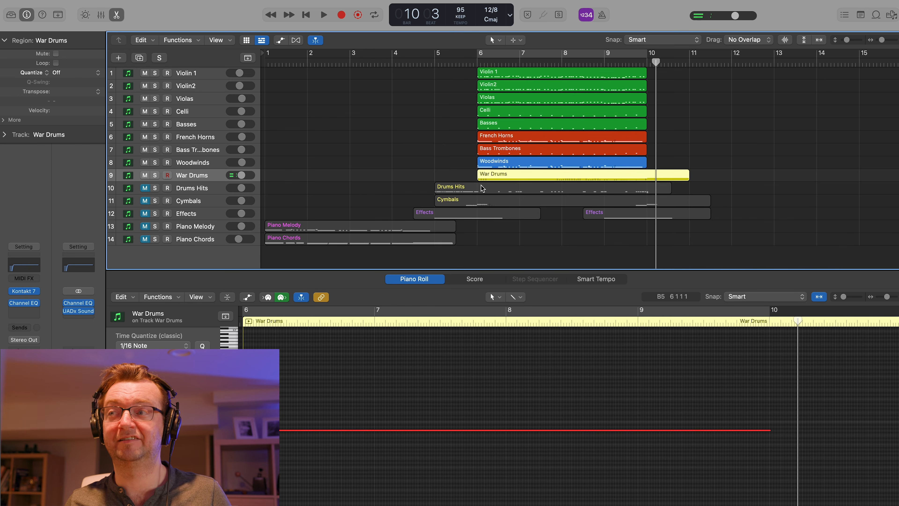
Unmute the Drums Hits track and solo it together with the War Drums track.
left_click(146, 188)
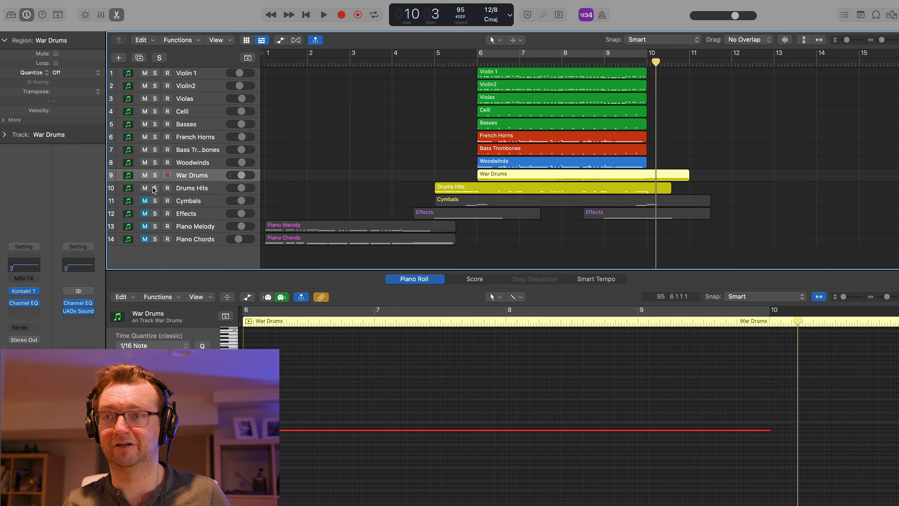
left_click(155, 188)
left_click(154, 176)
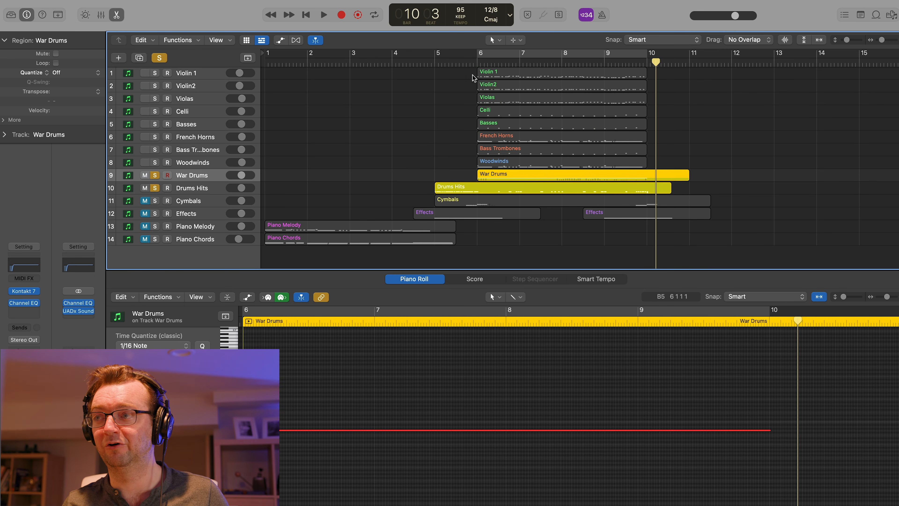
Play the soloed War Drums and Drums Hits parts from bar 6.
left_click(433, 61)
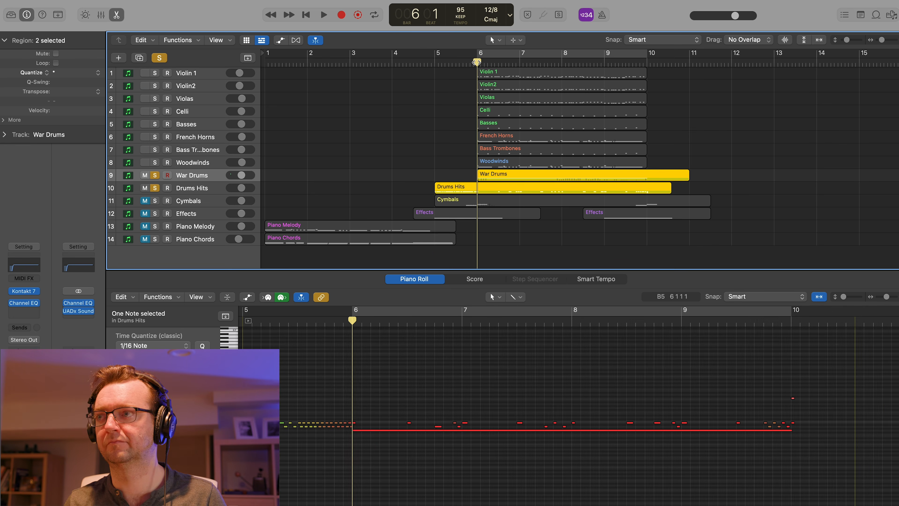
key("space")
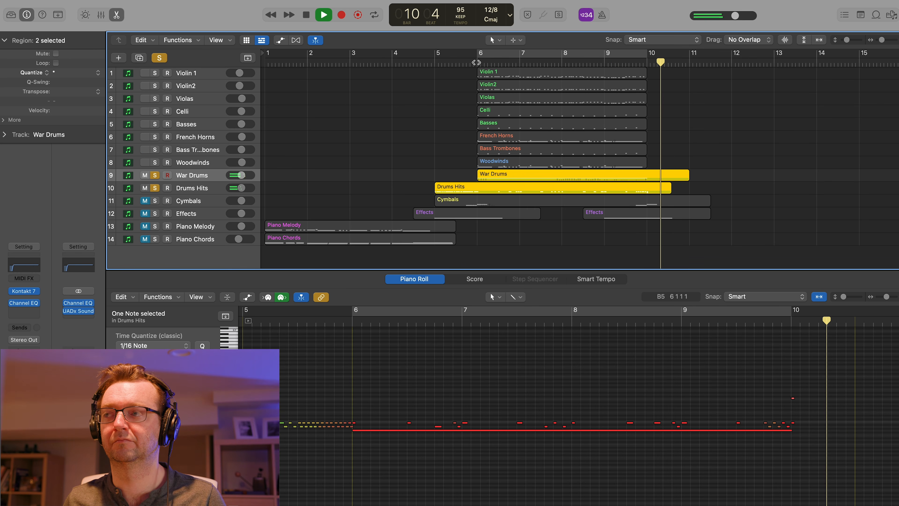
key("space")
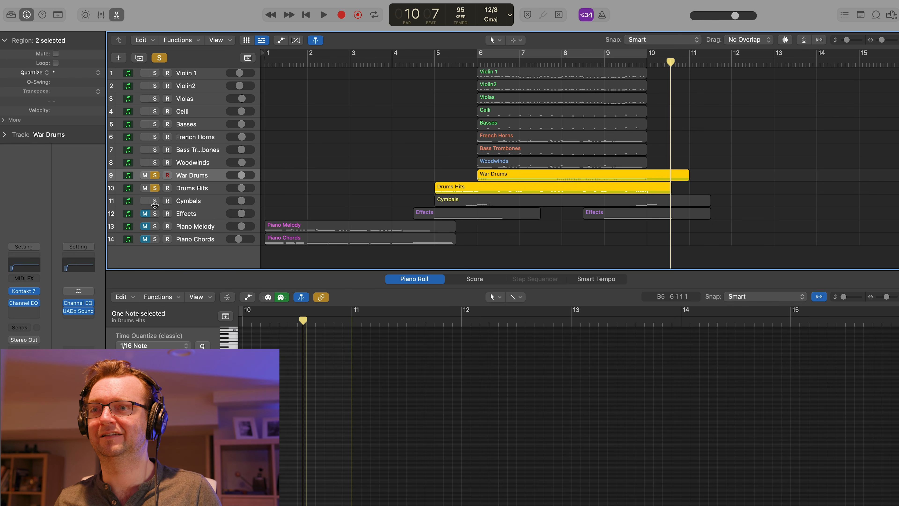
Solo the Cymbals track as well and listen to it together with the War Drums and Drums Hits.
left_click(155, 202)
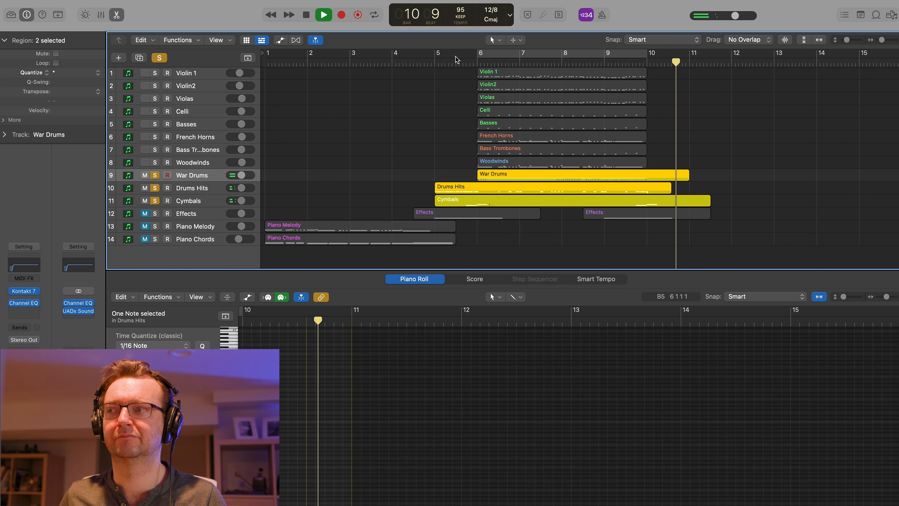
key("space")
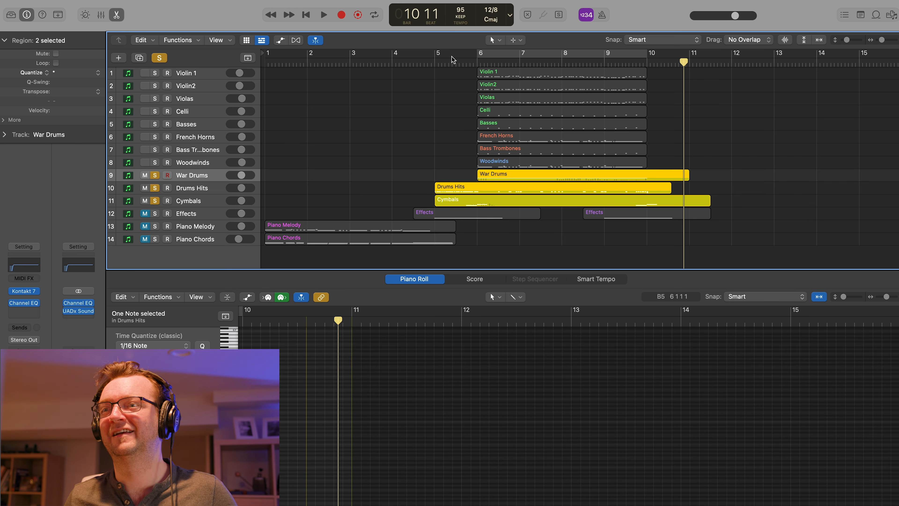
Solo the Effects track and audition a key of the Chaos Stairs sound in its Kontakt 7 instrument.
left_click(155, 214)
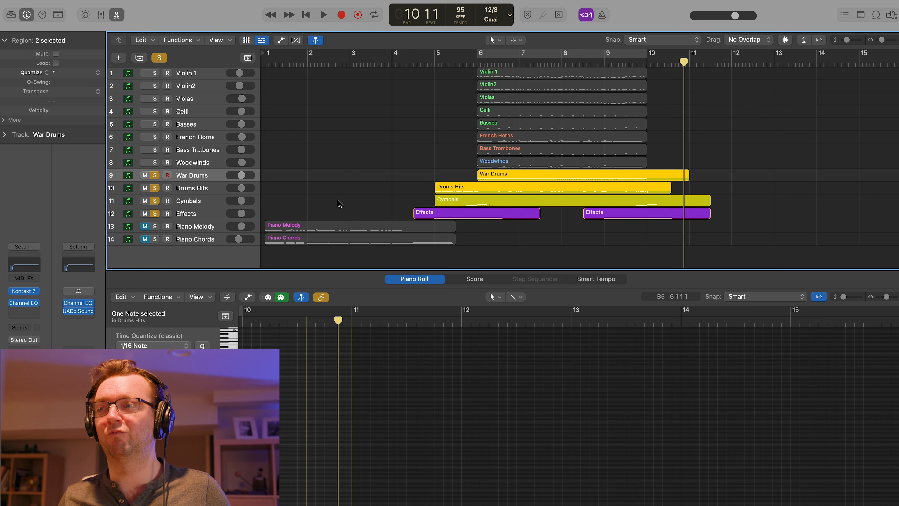
left_click(205, 211)
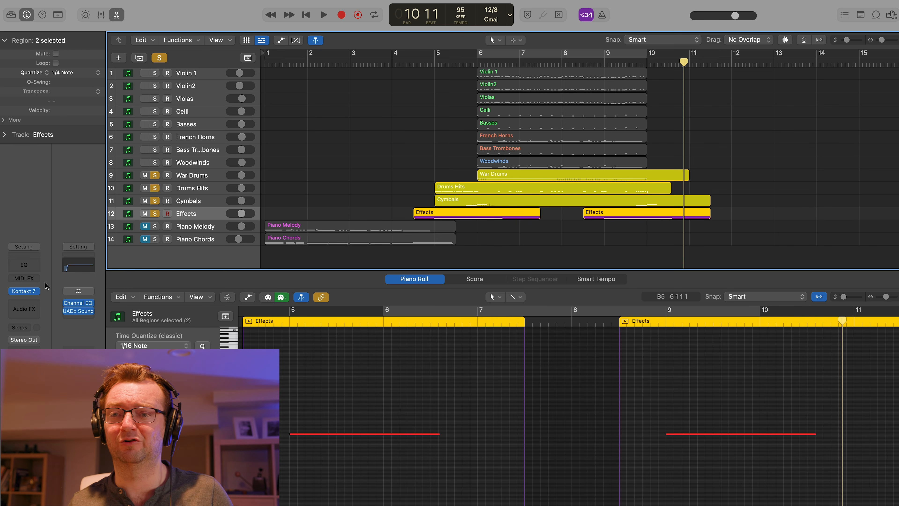
left_click(26, 291)
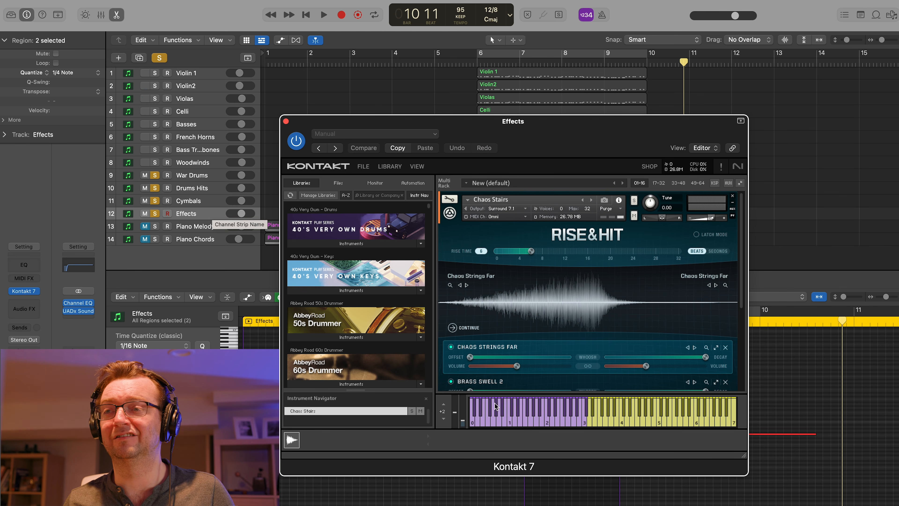
left_click(530, 420)
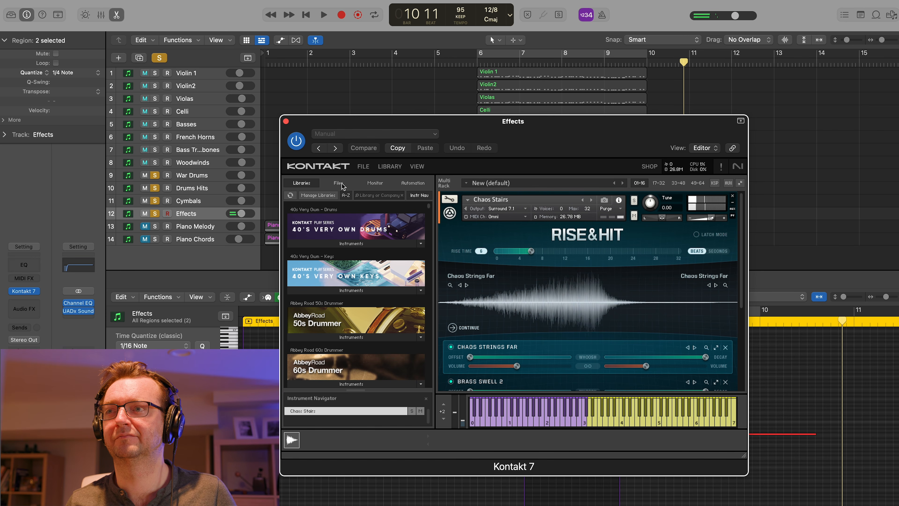
left_click(286, 122)
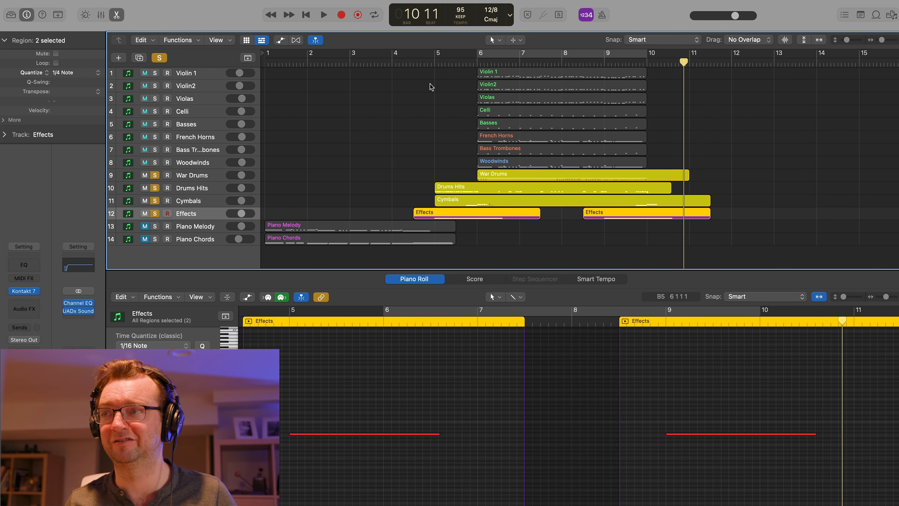
Play the soloed War Drums, Drums Hits, Cymbals and Effects together from bar 4, beat 7.
left_click(413, 62)
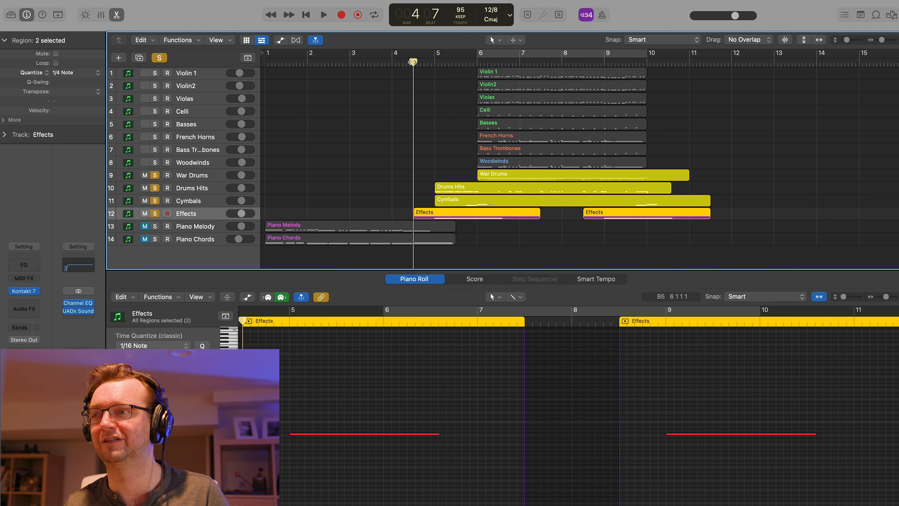
key("space")
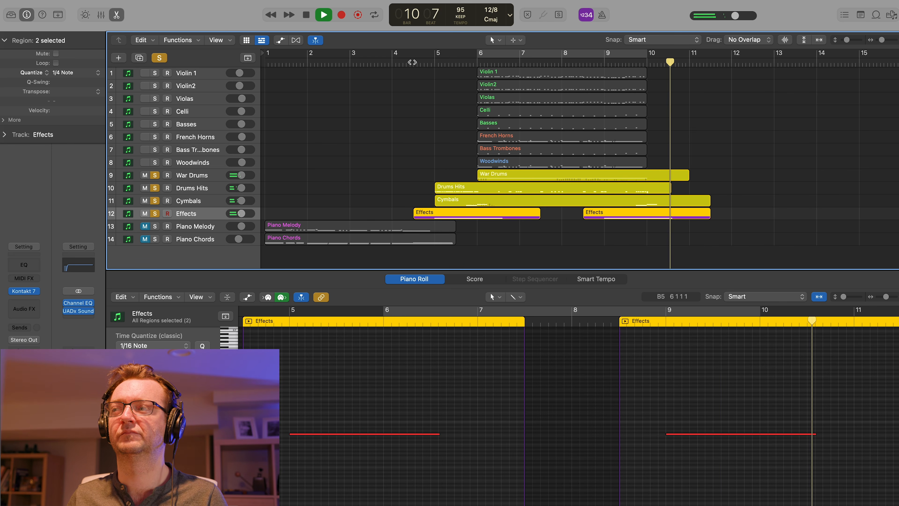
key("space")
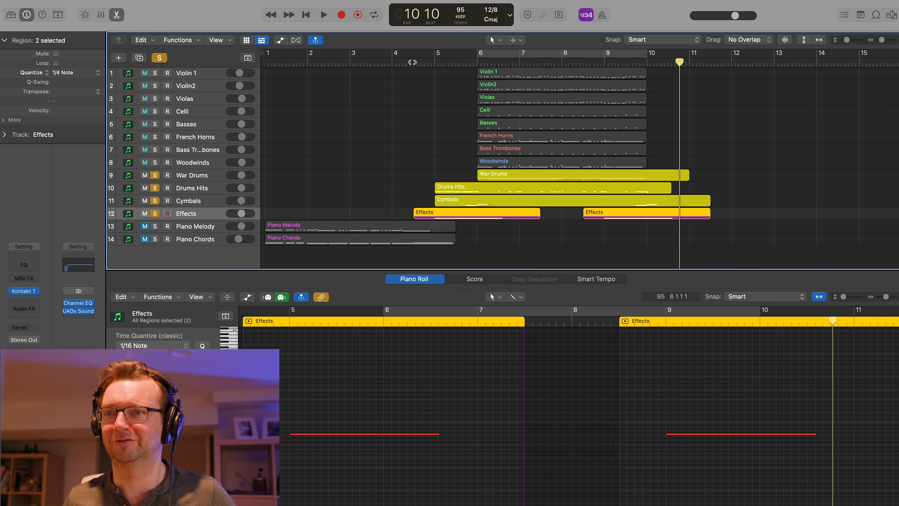
Take the War Drums, Drums Hits, Cymbals and Effects tracks out of solo.
left_click(155, 176)
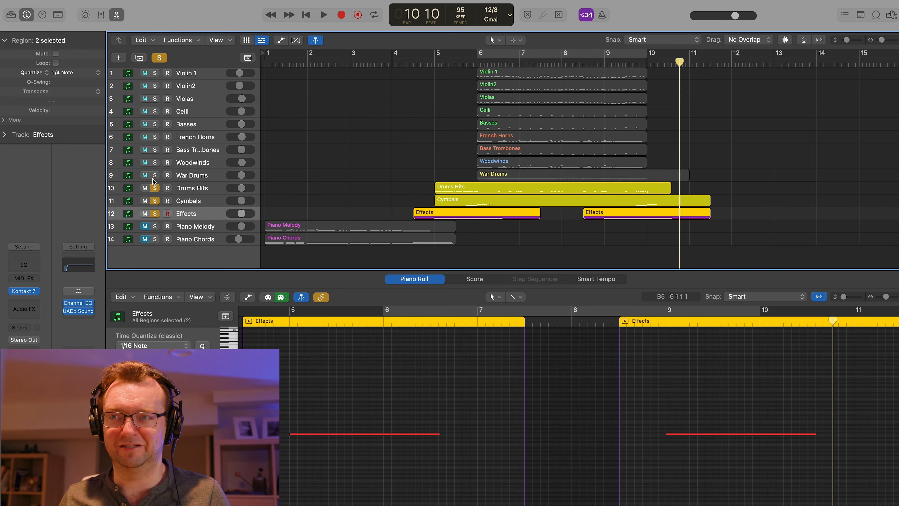
left_click(155, 188)
left_click(155, 201)
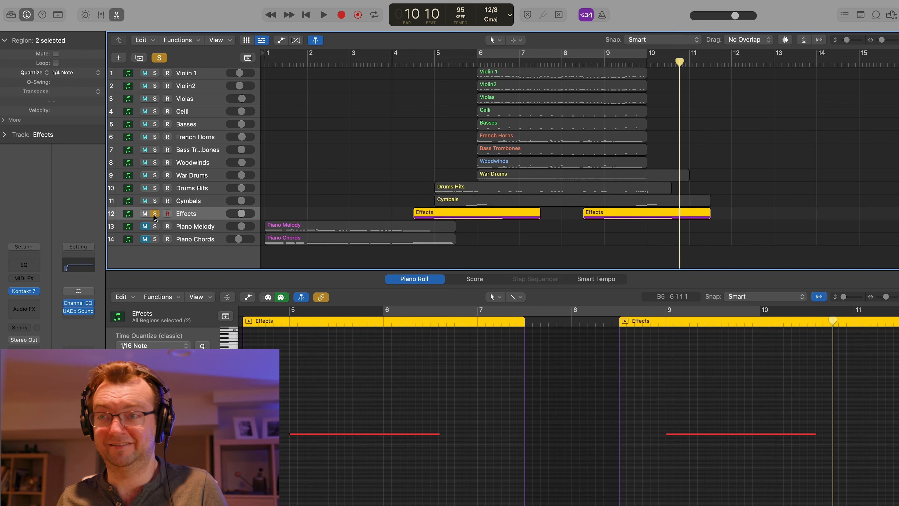
left_click(154, 214)
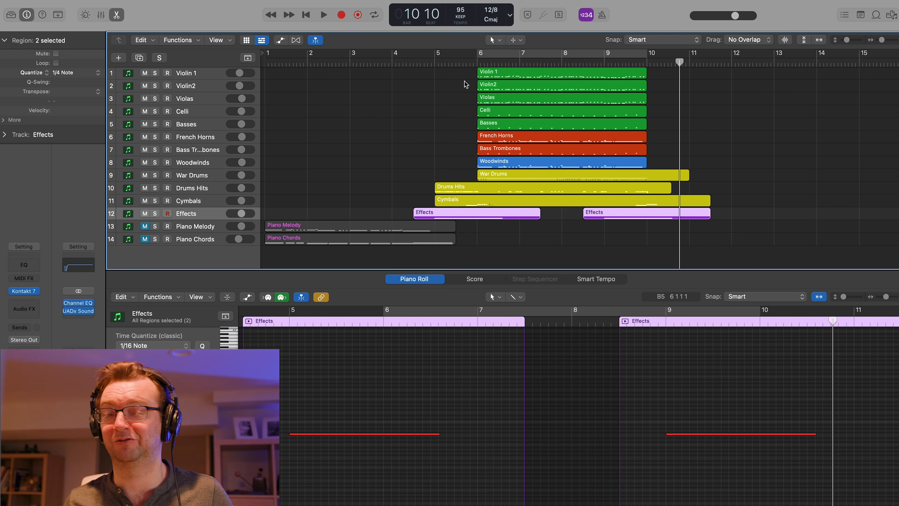
Play the full orchestral arrangement from the first Effects region, with both piano tracks muted.
left_click(417, 61)
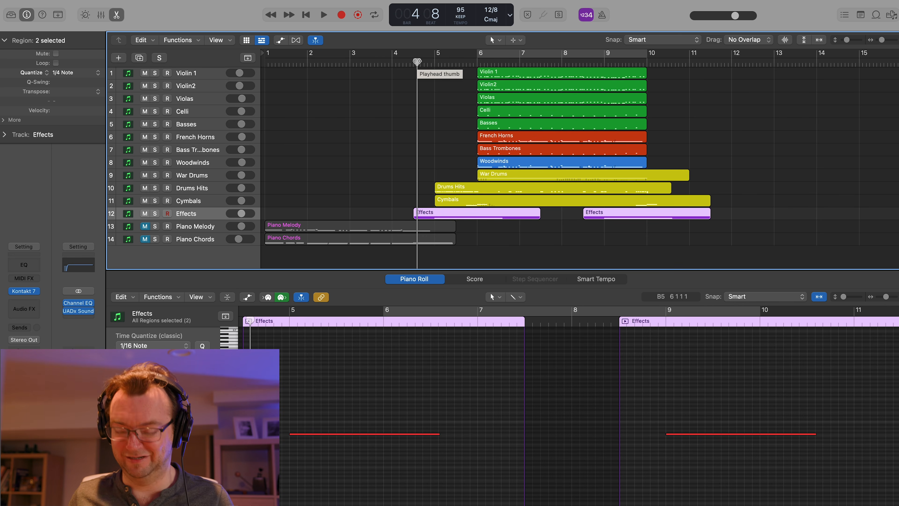
key("space")
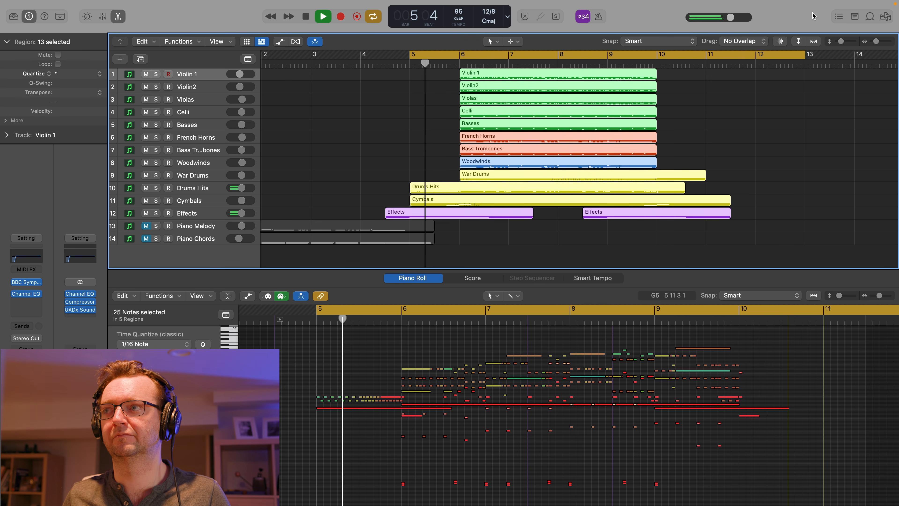